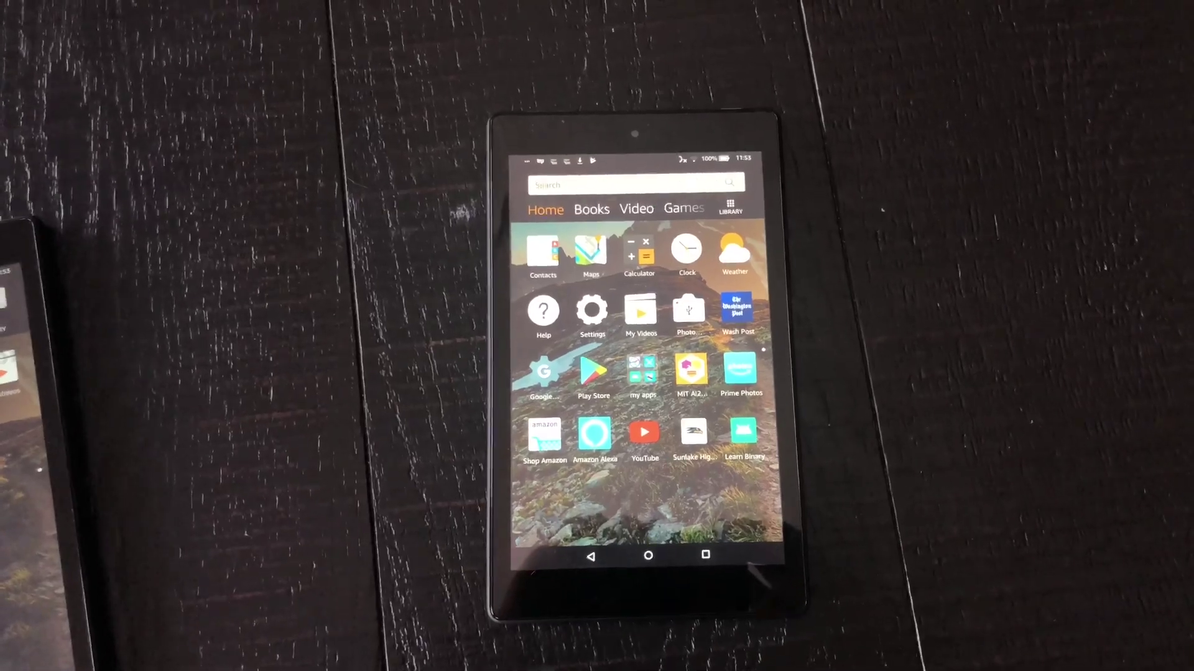
- Demonstrate the working Play Store and YouTube on the first tablet, then dismiss the recent app
left_click(690, 369)
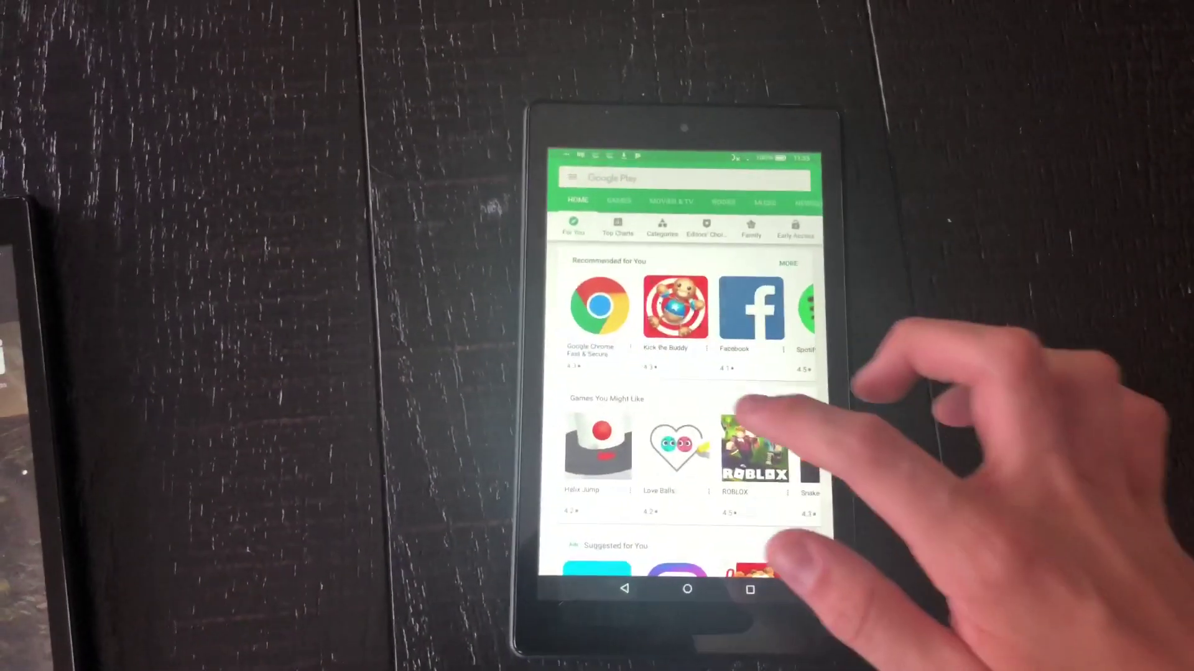
scroll(672, 373, "down", 5)
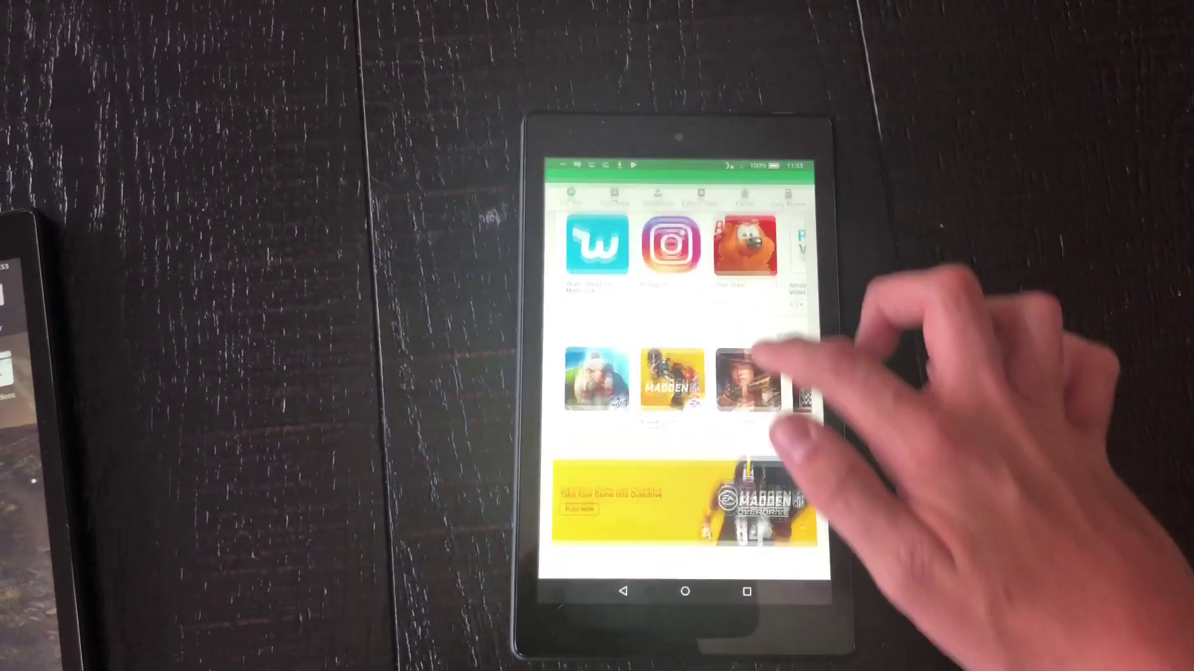
scroll(746, 392, "up", 5)
left_click(693, 587)
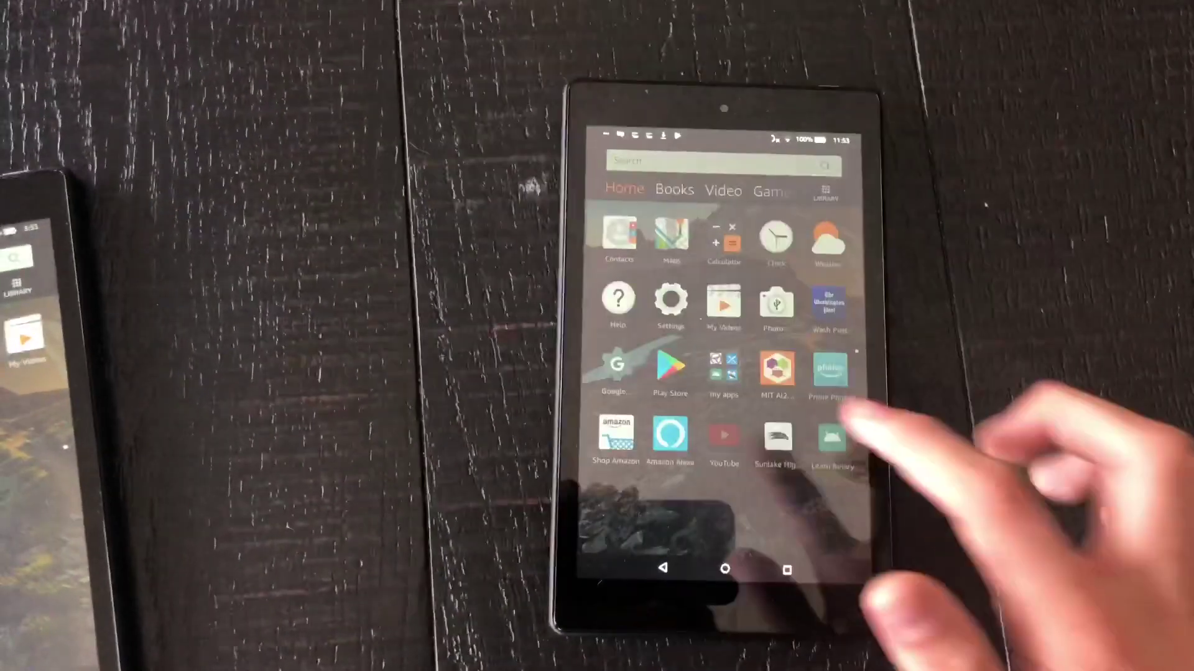
left_click(724, 437)
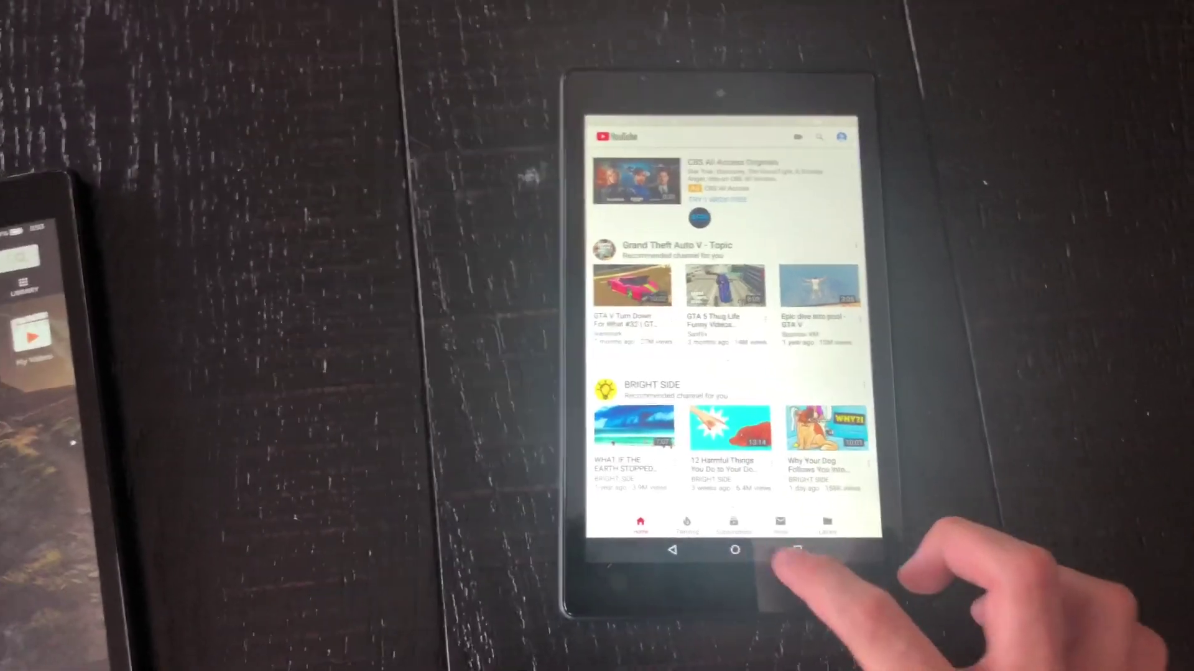
left_click(735, 551)
left_click(807, 589)
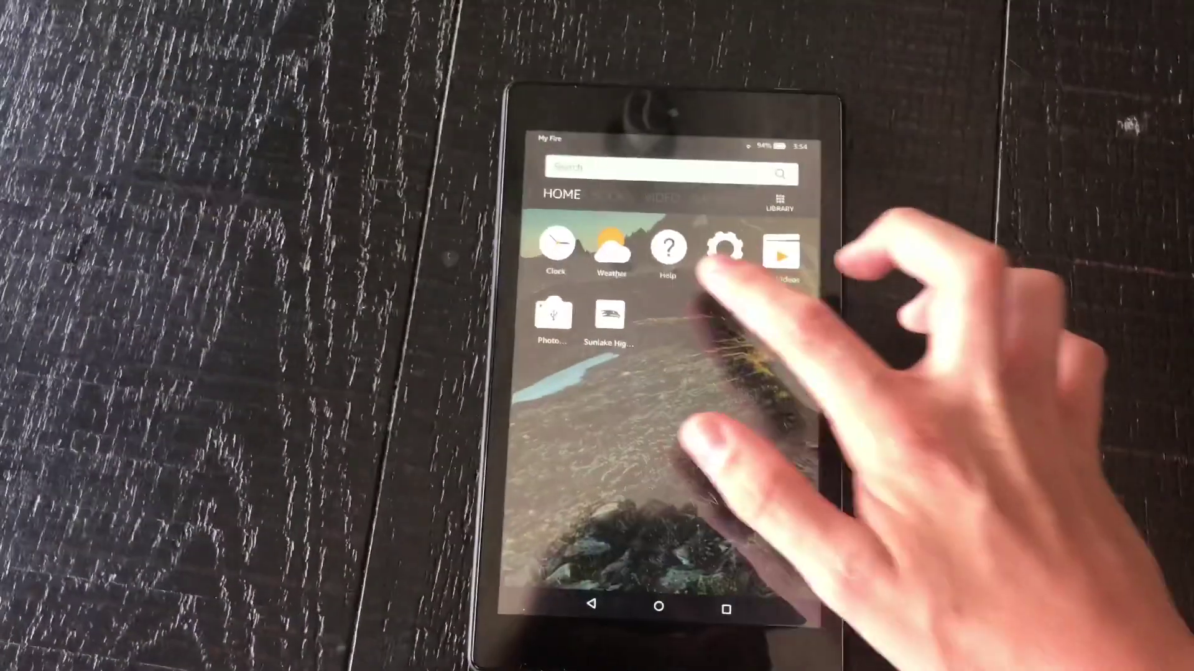
- Enable Apps from Unknown Sources under Settings > Security
left_click(738, 249)
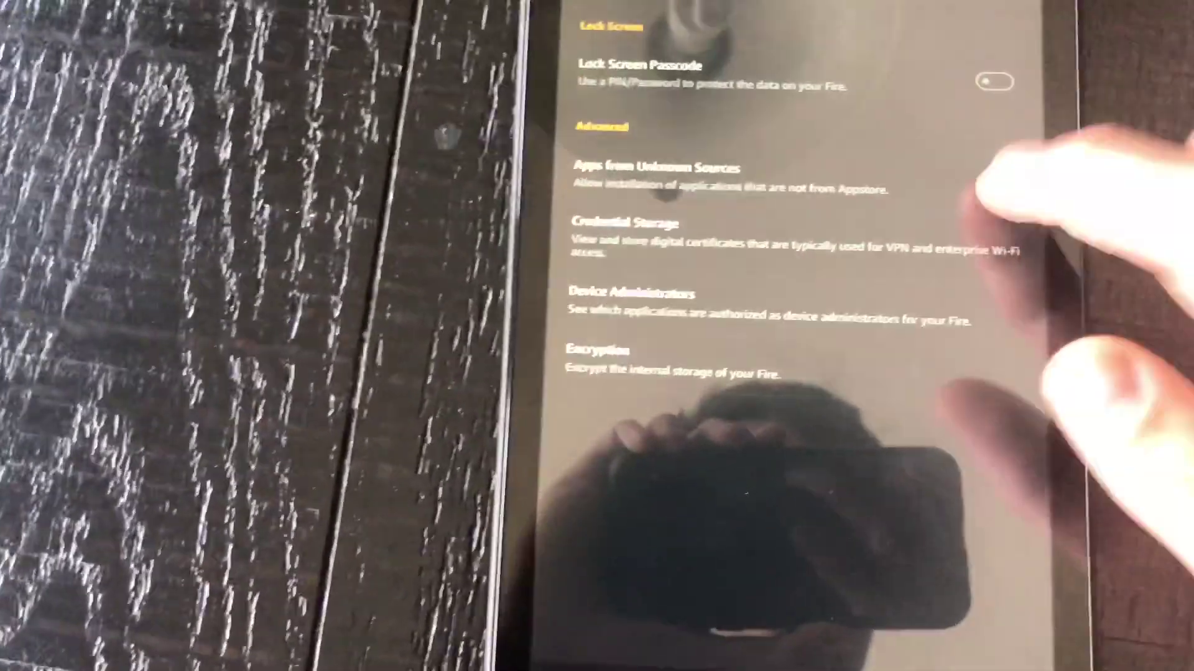
left_click(994, 178)
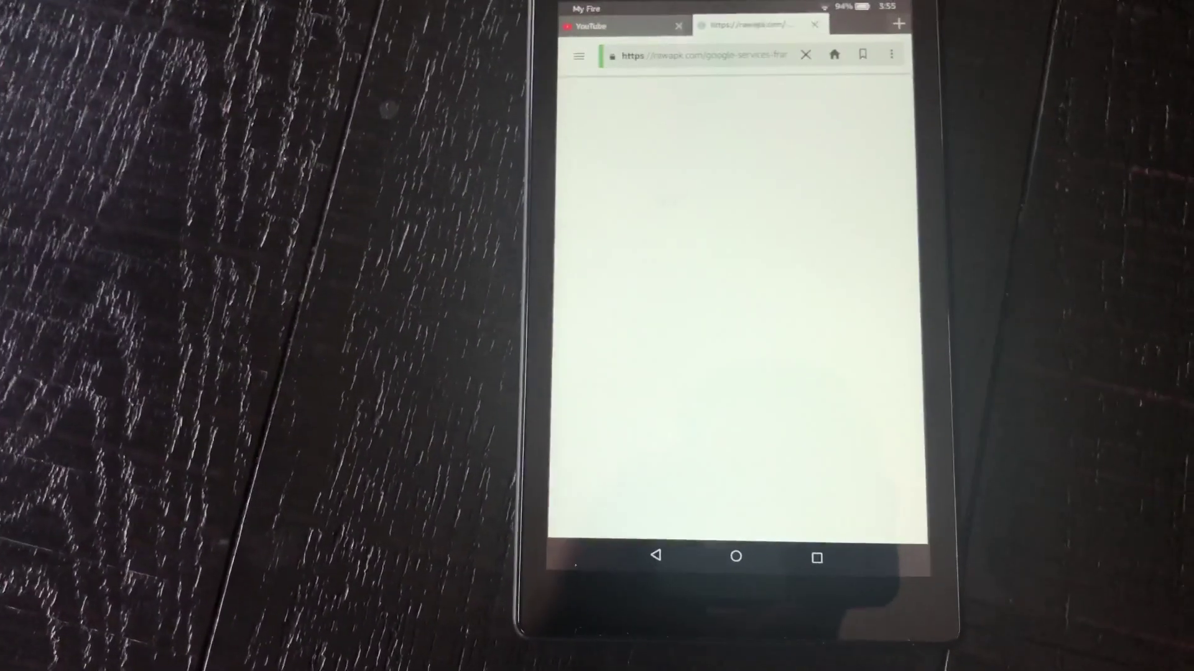
scroll(840, 233, "down", 5)
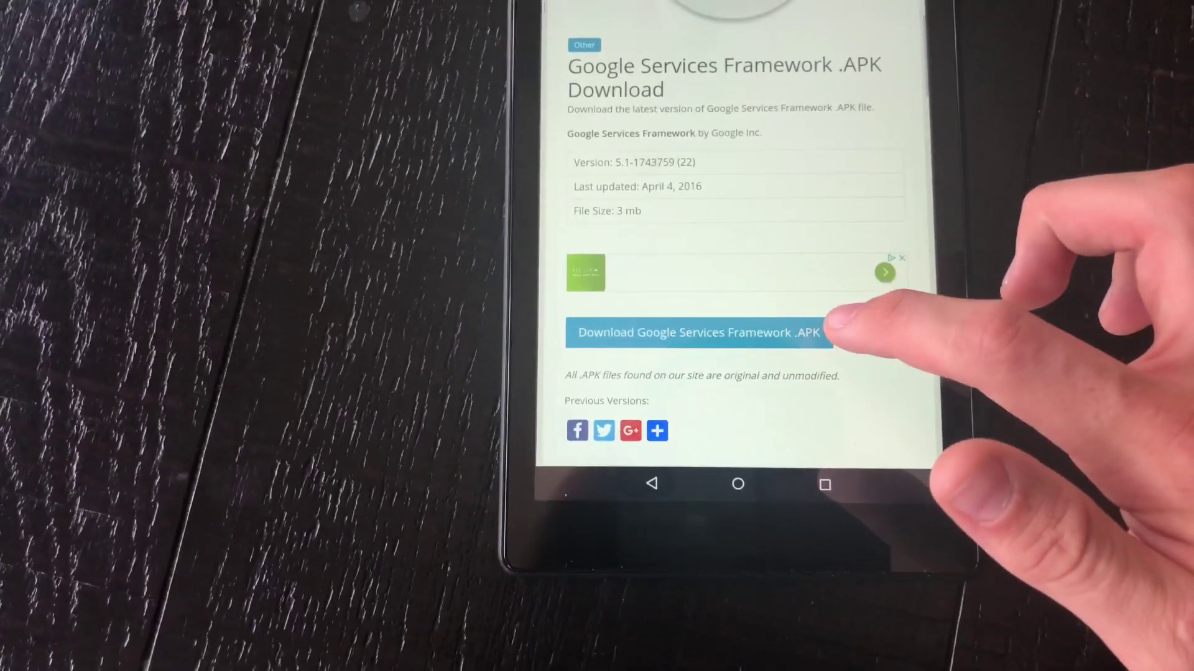
- Download the Google Services Framework APK, keep it despite the warning, and install it
left_click(812, 332)
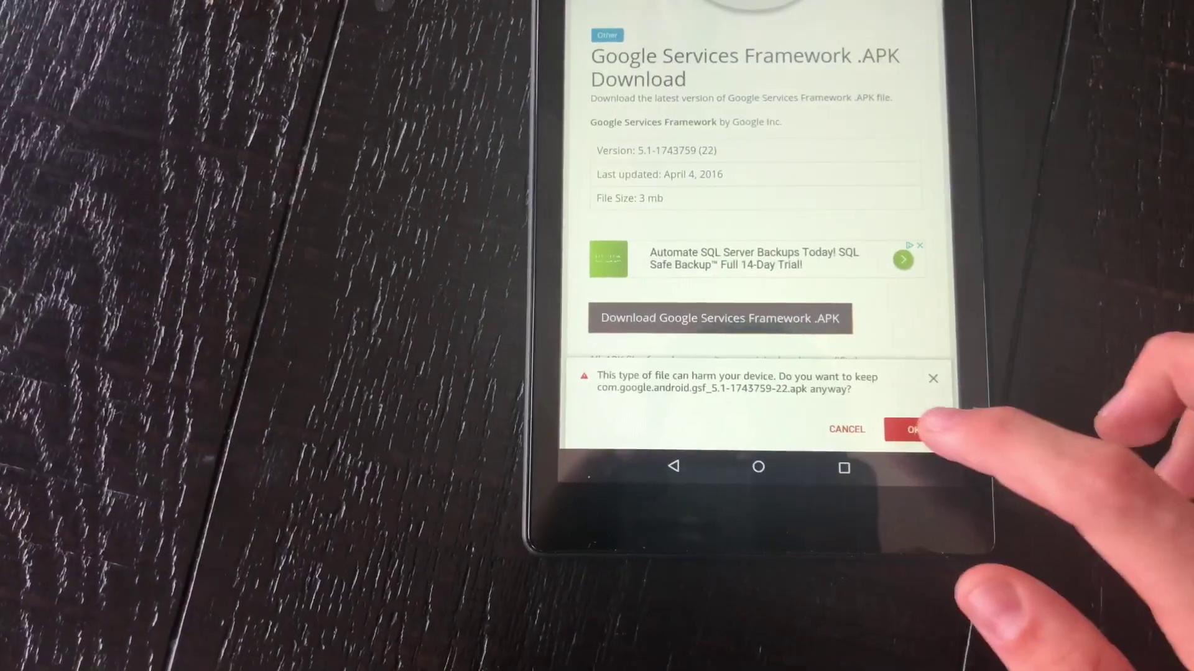
left_click(905, 422)
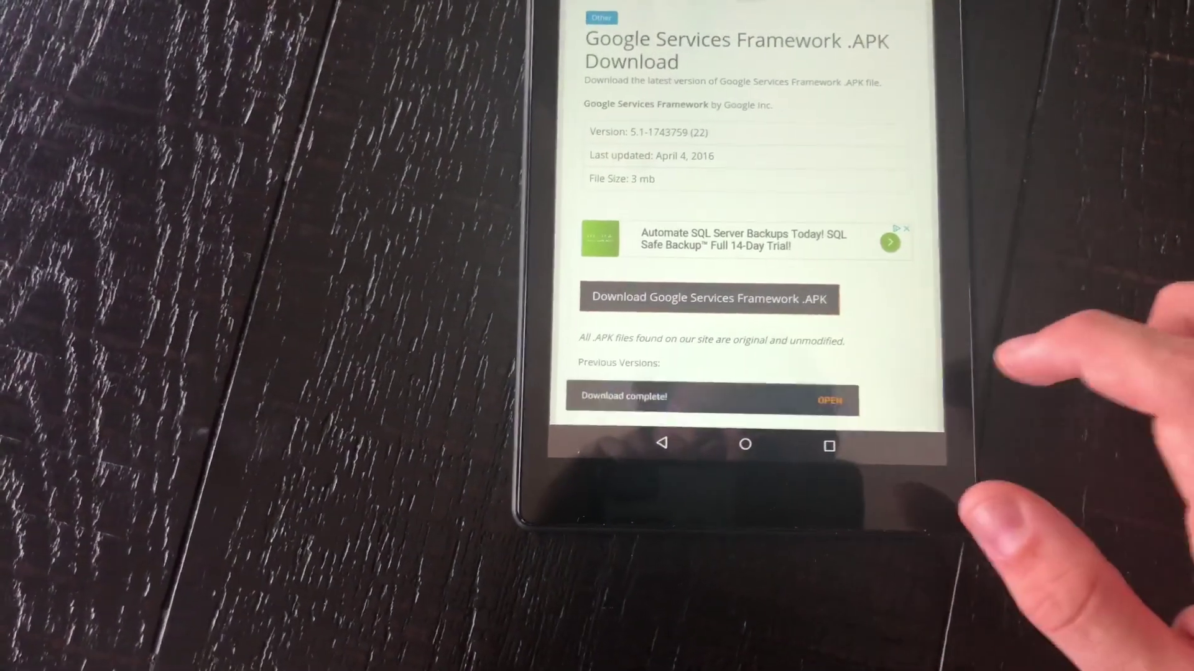
left_click(813, 401)
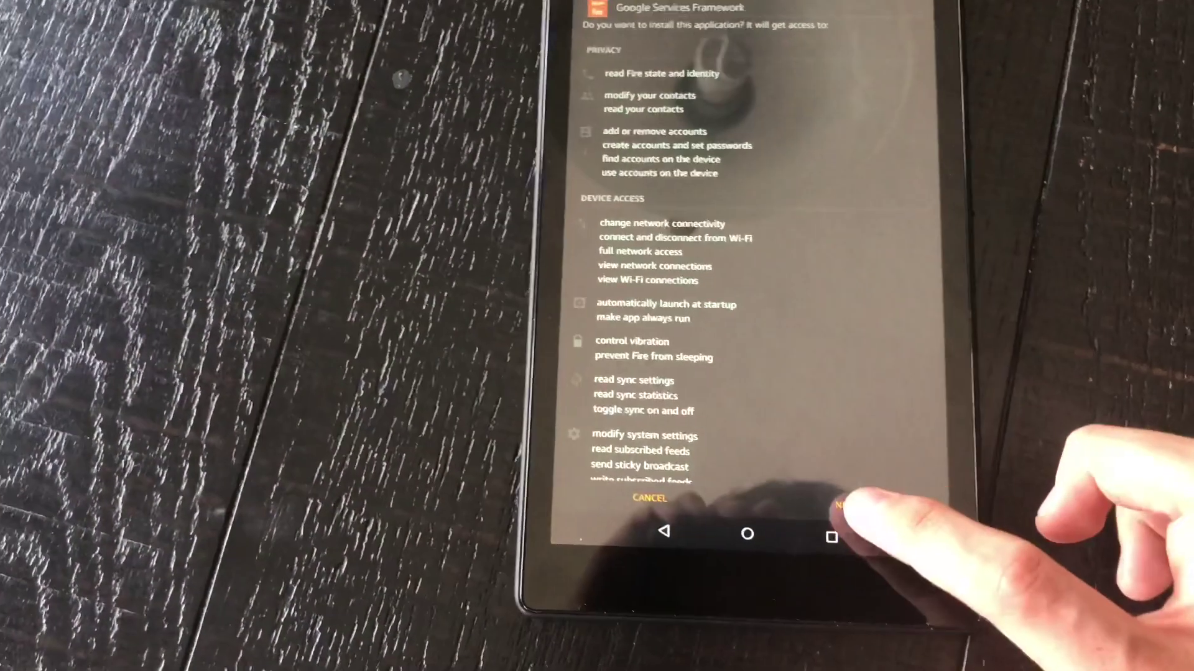
left_click(835, 511)
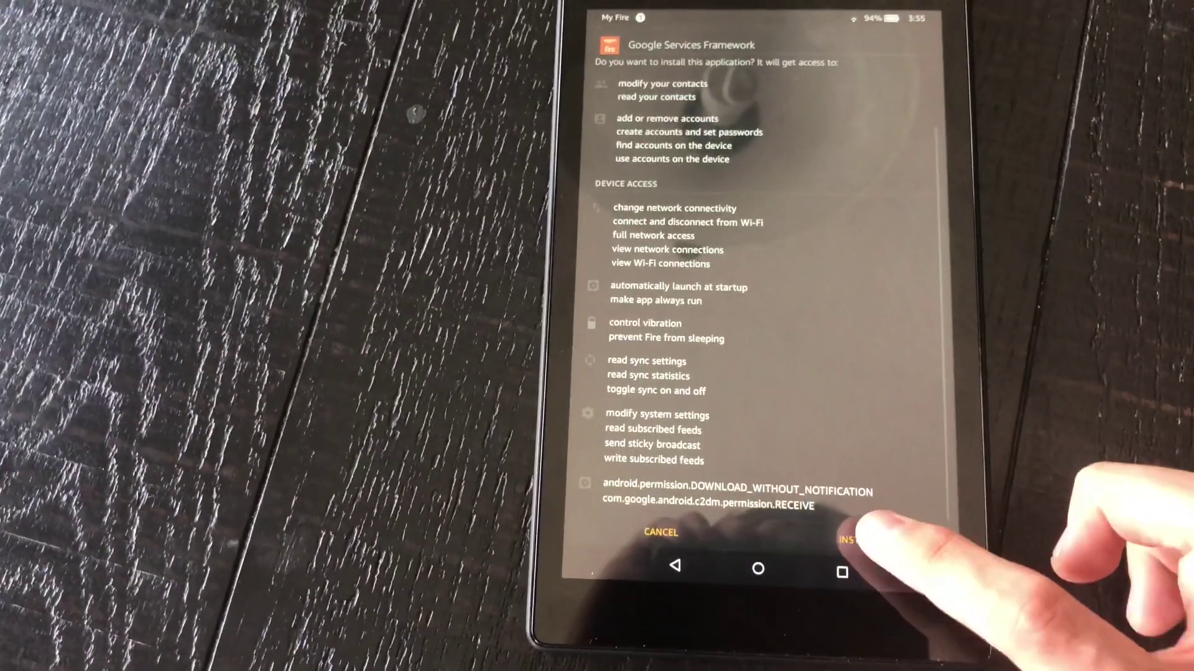
left_click(844, 536)
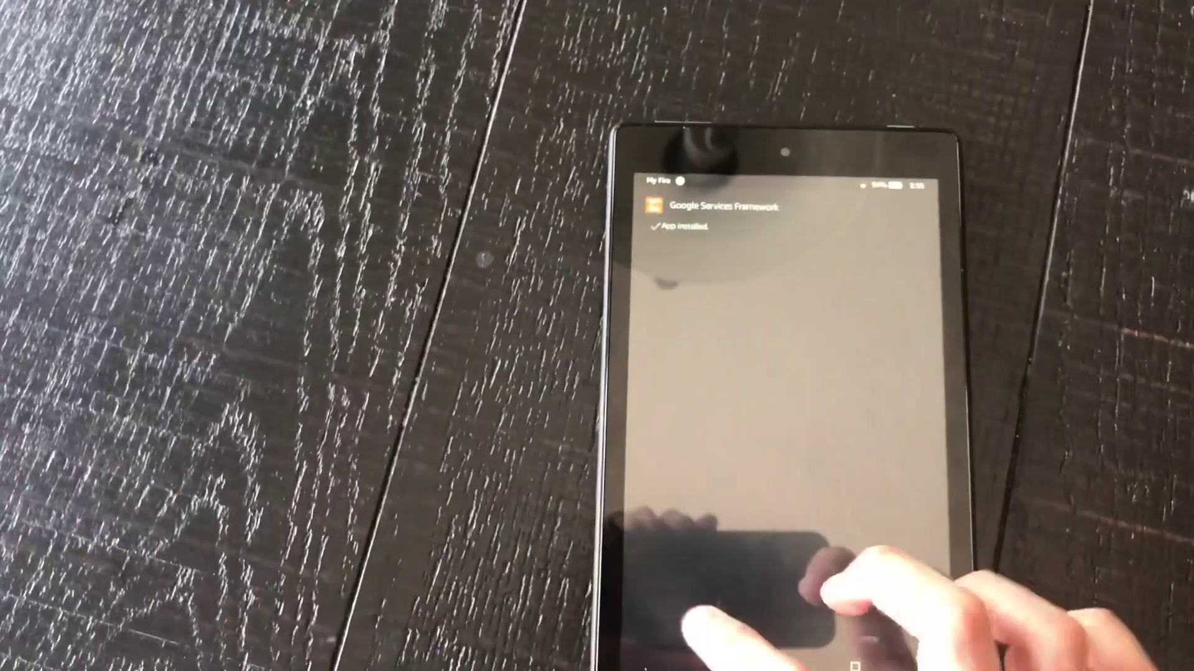
left_click(656, 575)
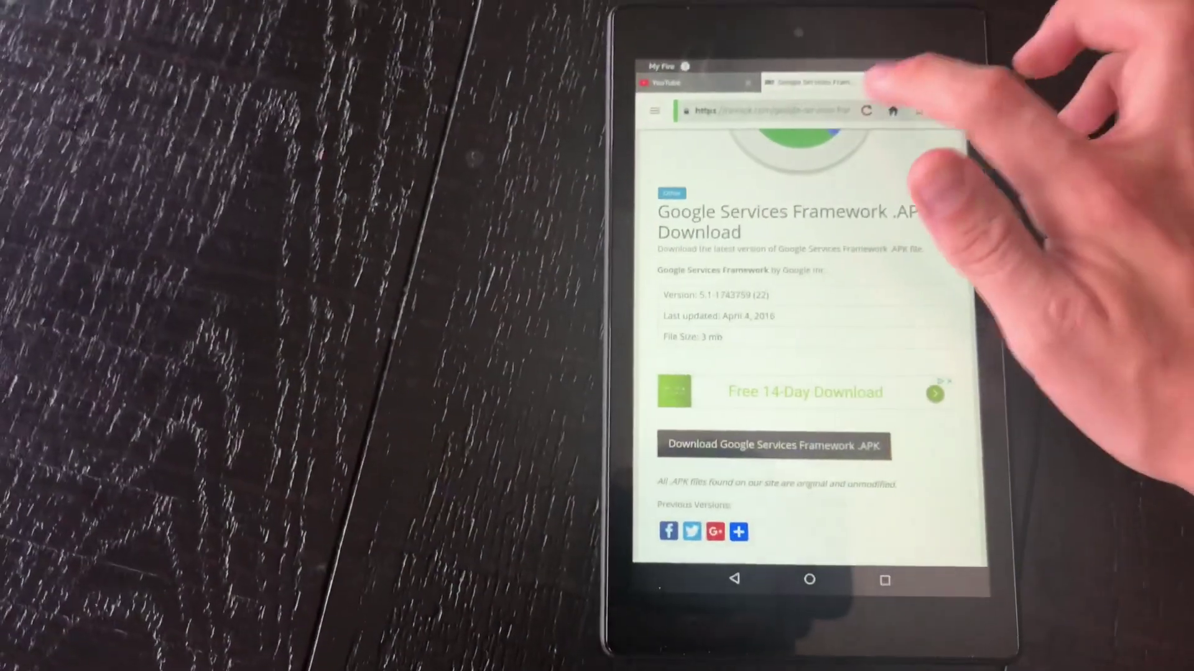
- Download the Google Play Services APK from the video description link, keeping the file
left_click(655, 192)
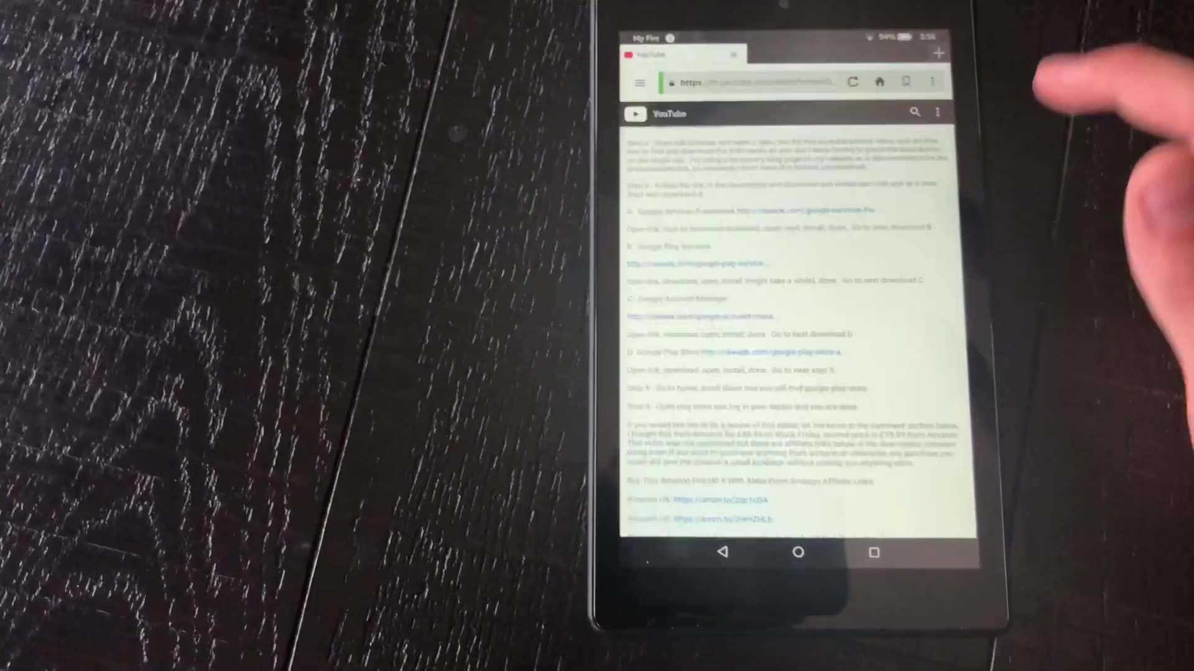
scroll(783, 281, "down", 3)
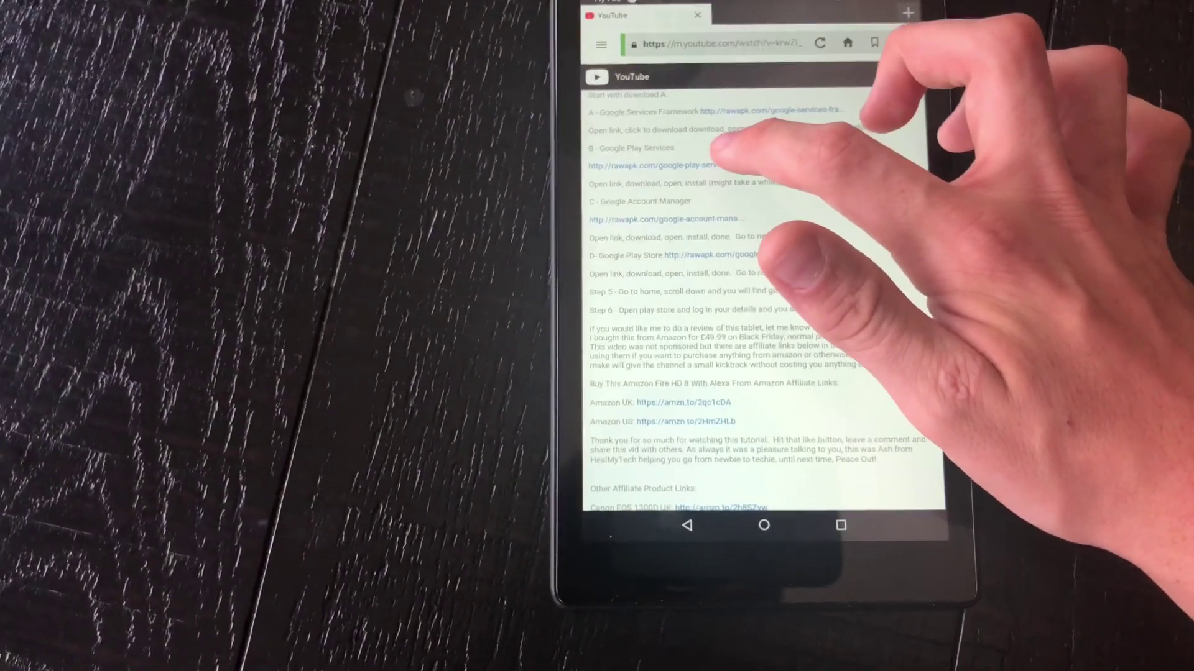
left_click(695, 170)
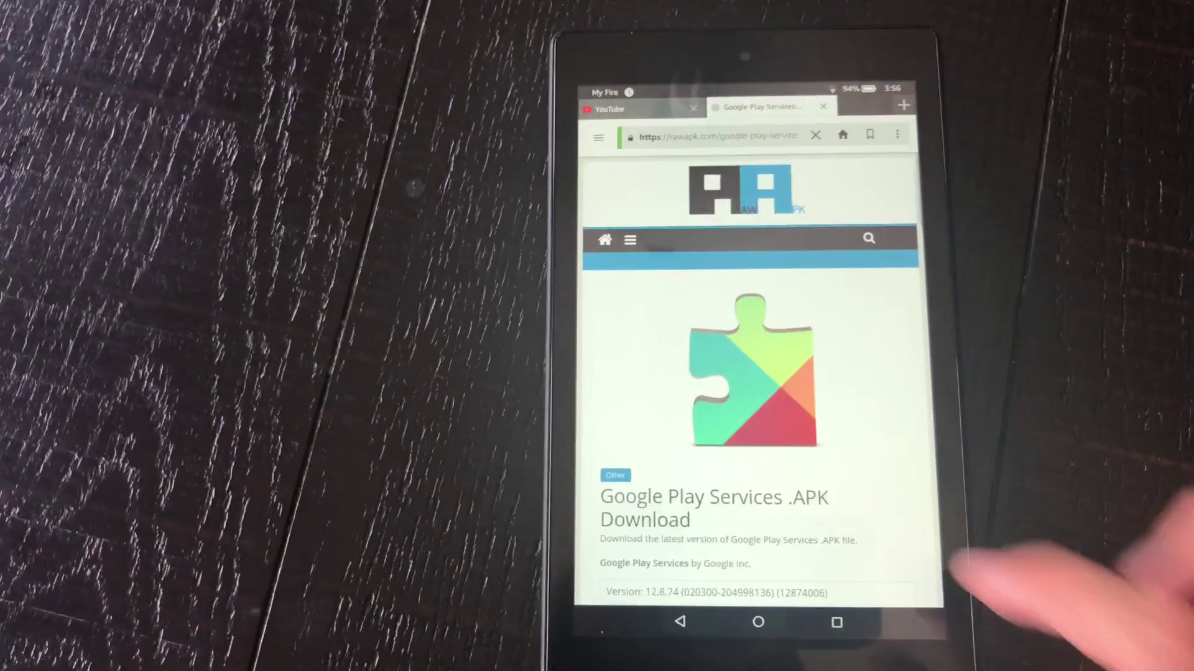
scroll(774, 393, "down", 3)
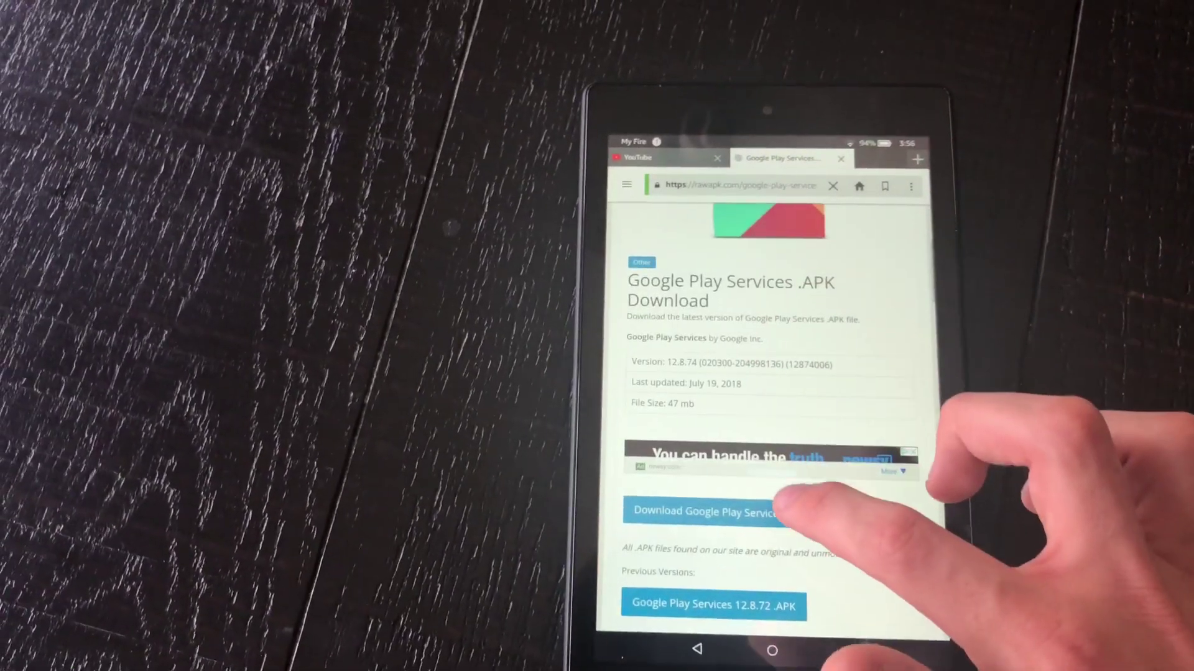
left_click(802, 524)
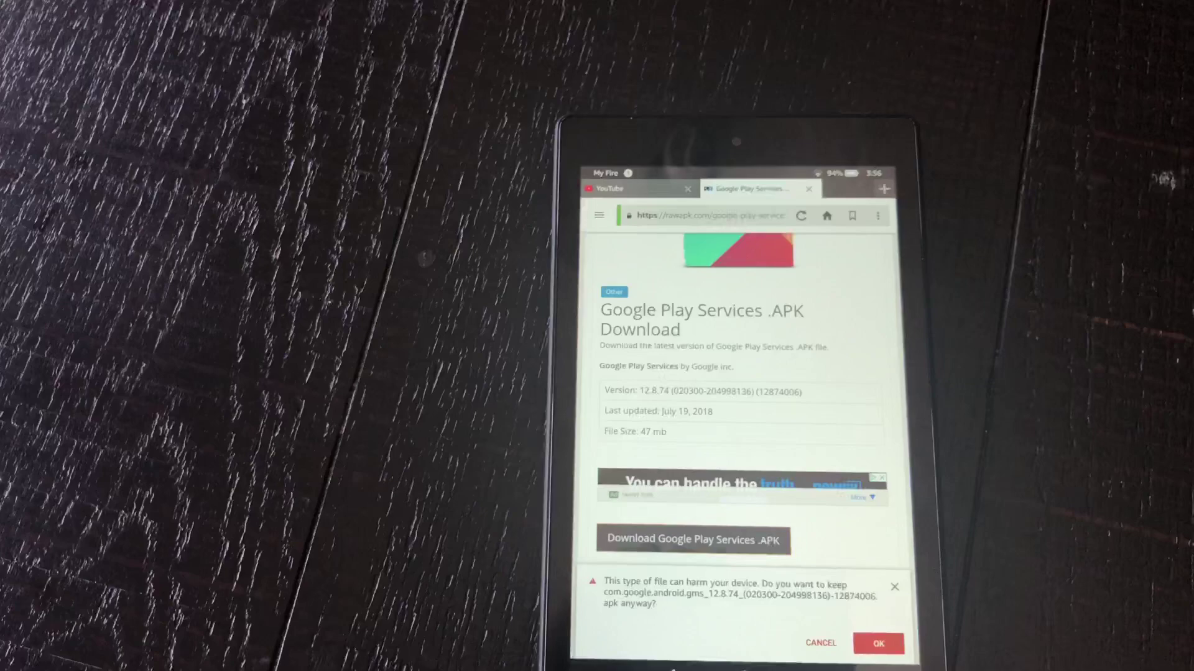
left_click(878, 644)
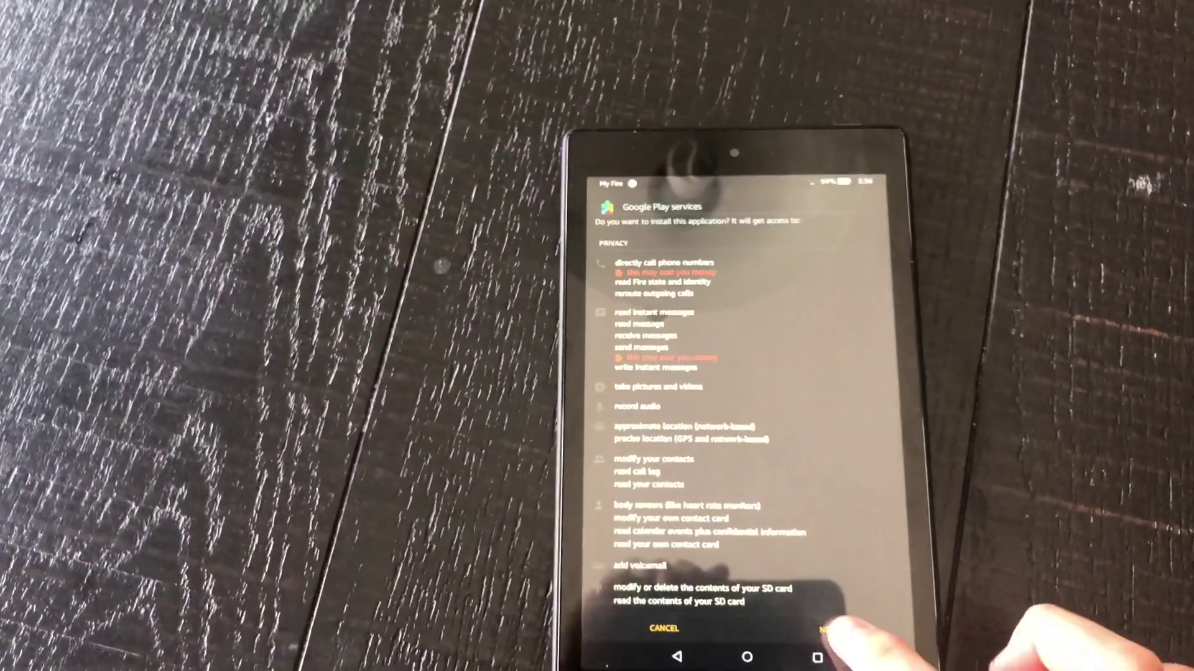
- Install Google Play Services and return to the download page
left_click(818, 623)
left_click(830, 633)
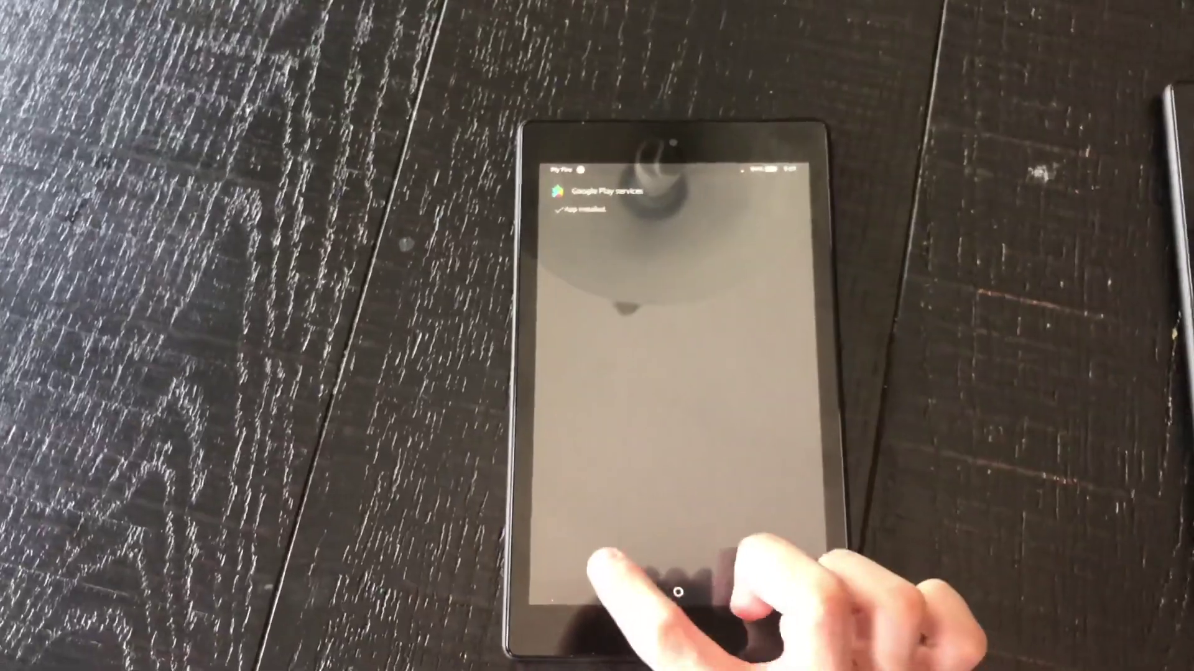
left_click(619, 540)
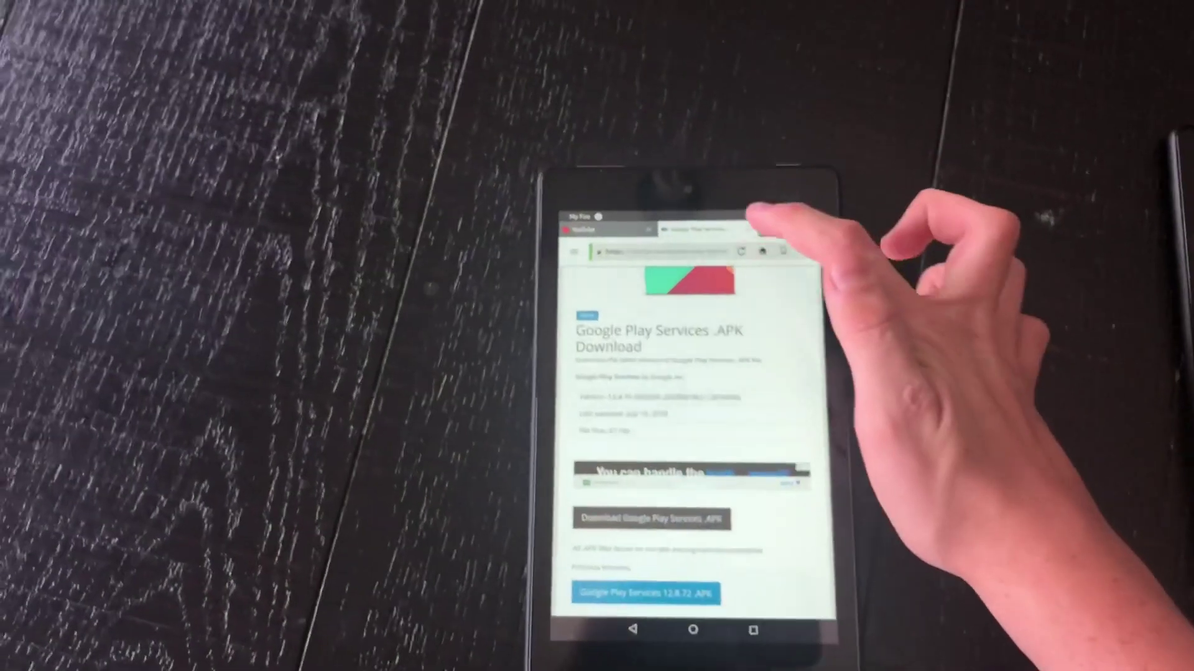
- Download the Google Account Manager APK from its link, accepting the risky-file warning
left_click(724, 193)
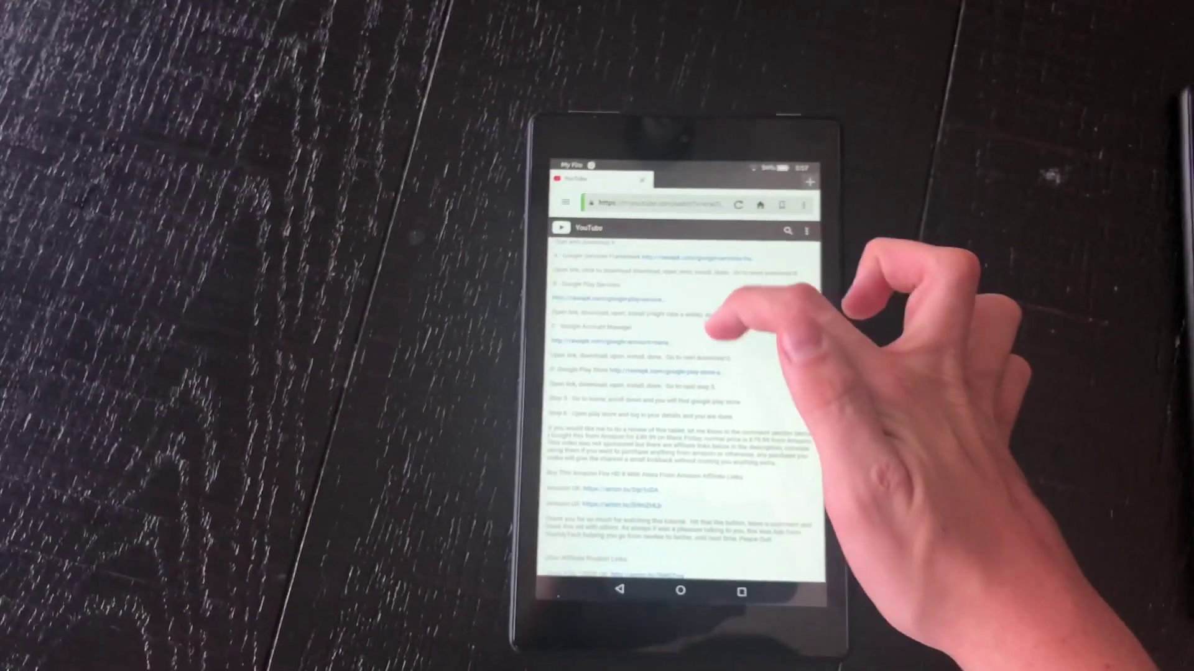
scroll(672, 374, "down", 1)
left_click(596, 318)
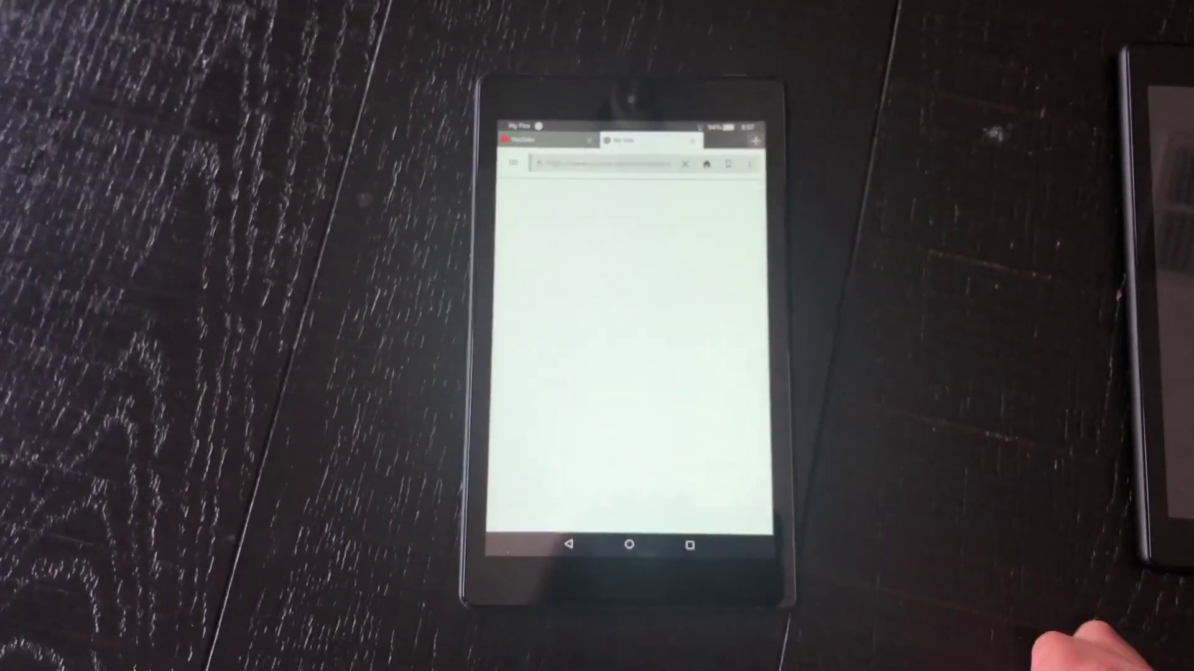
scroll(644, 327, "down", 3)
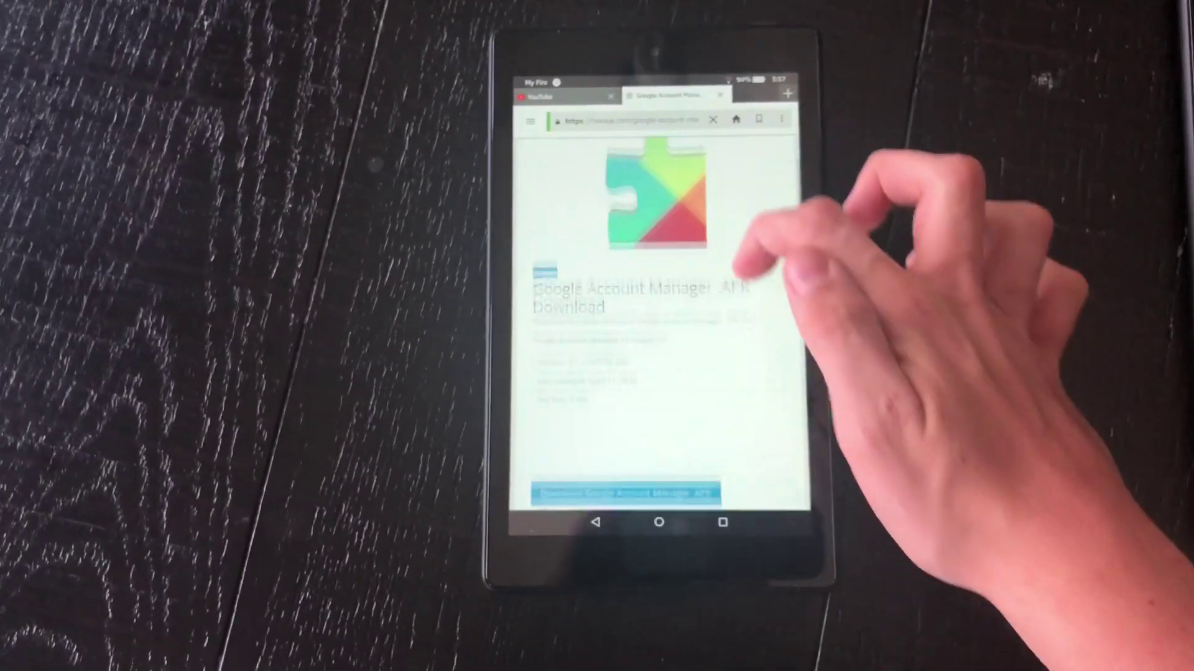
left_click(612, 415)
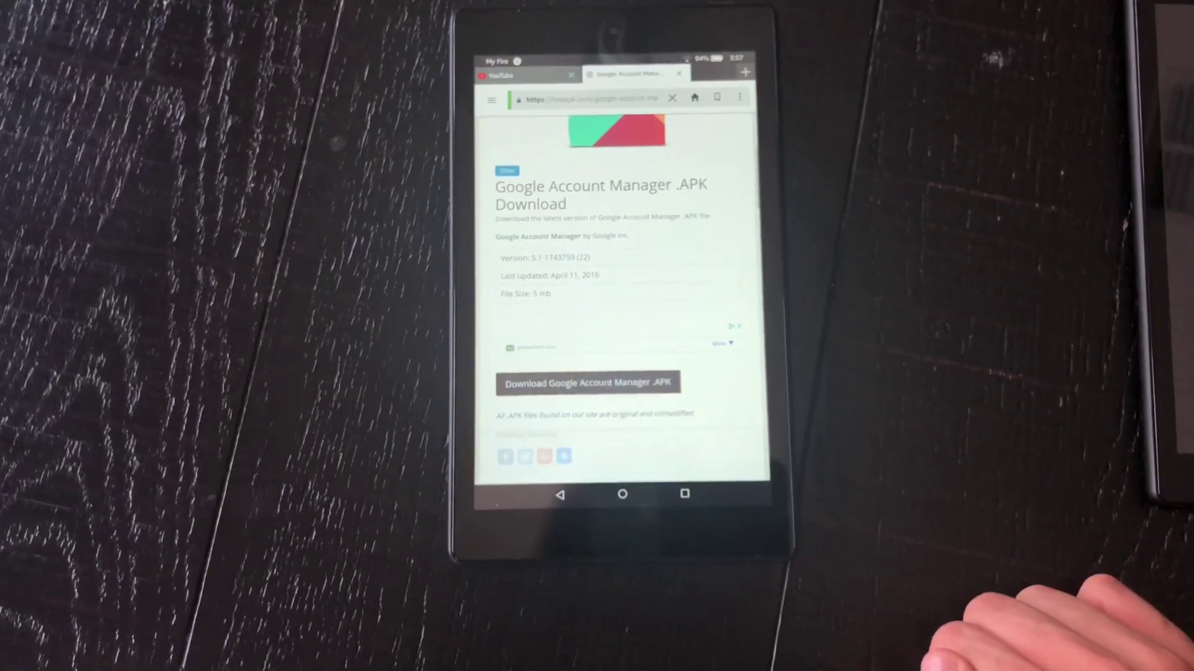
left_click(760, 475)
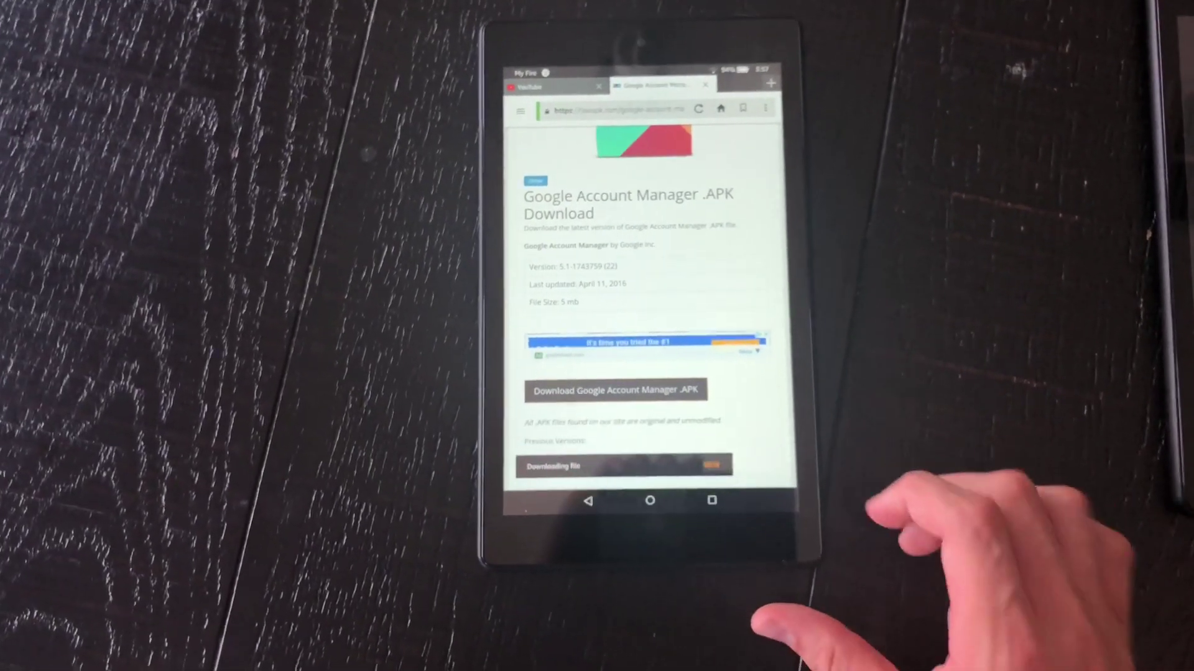
- Install Google Account Manager and return to the browser
left_click(761, 453)
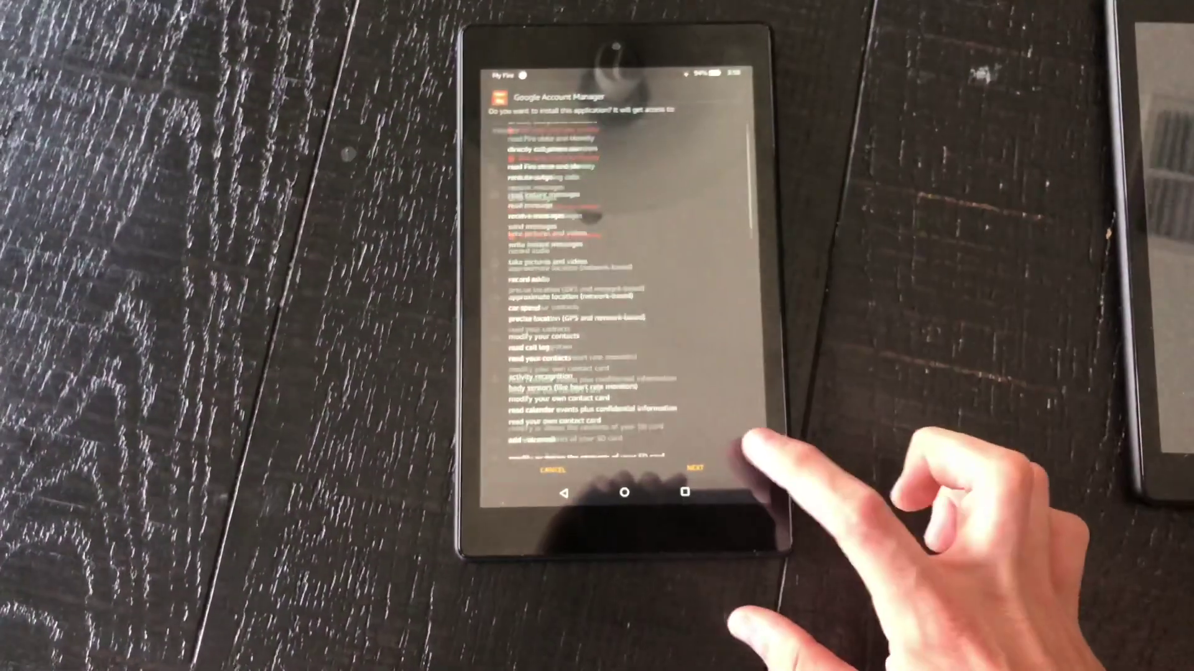
left_click(704, 468)
left_click(704, 468)
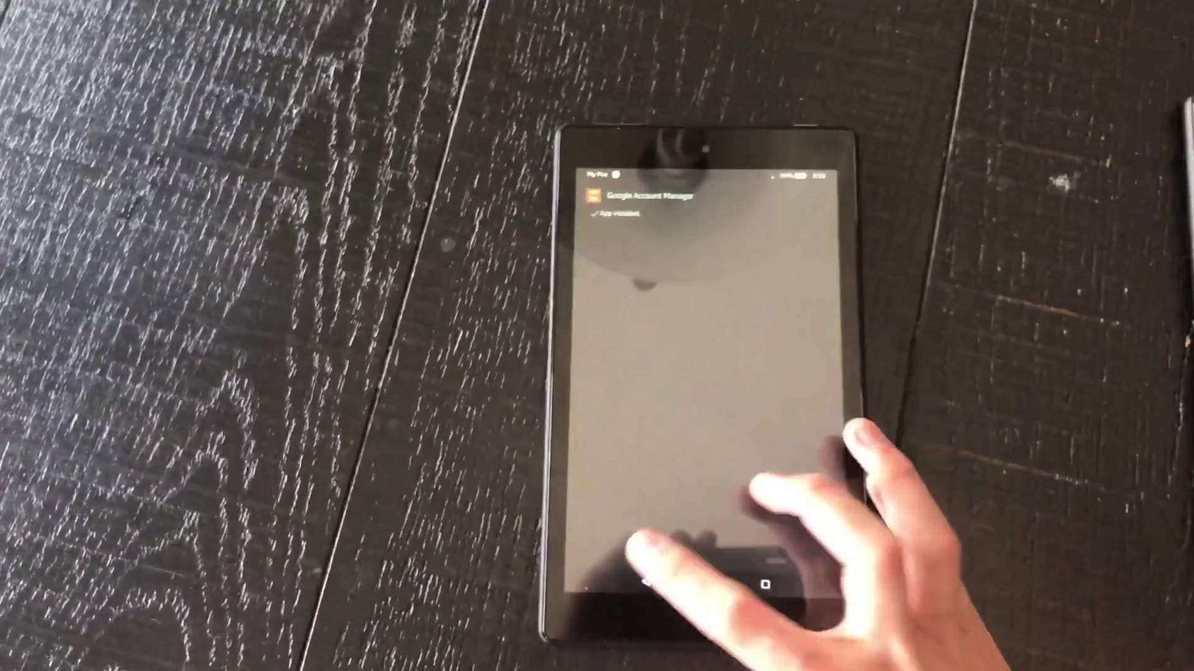
left_click(620, 560)
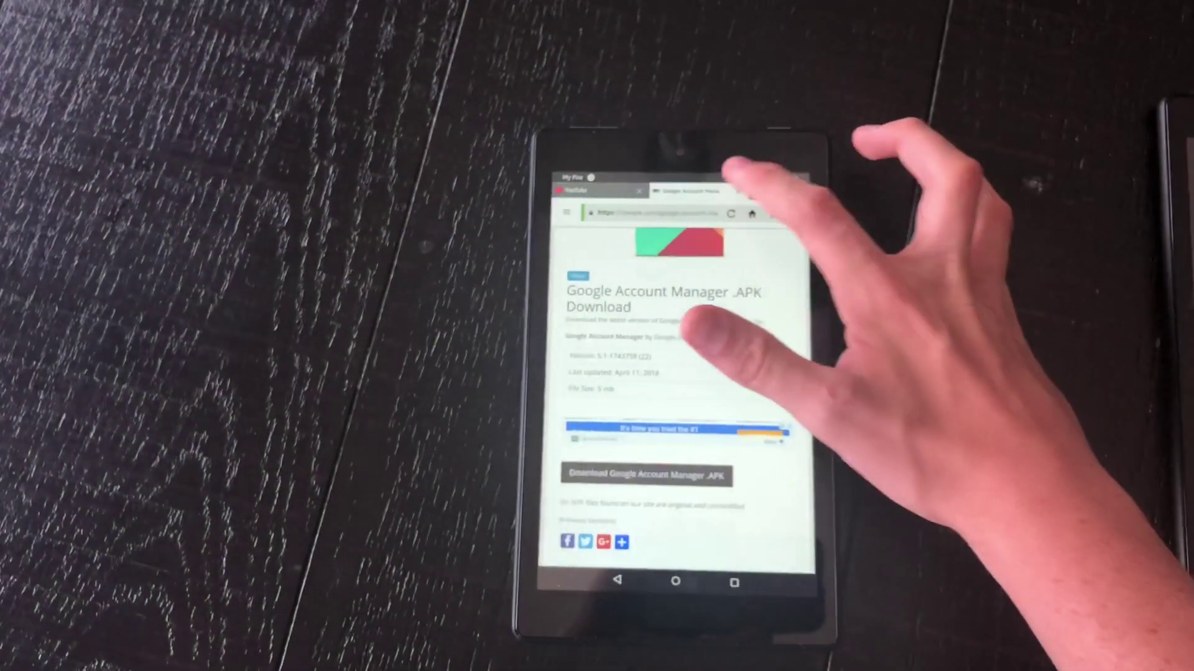
- Download and install the Google Play Store APK, then close its browser tab
left_click(752, 186)
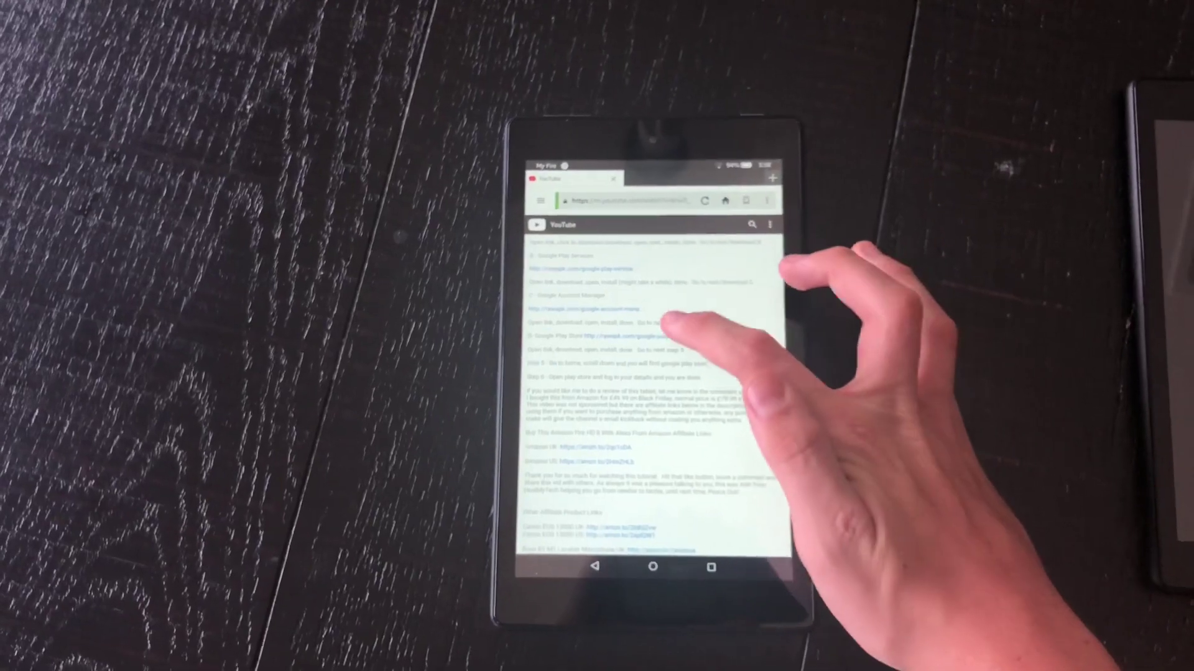
left_click(653, 341)
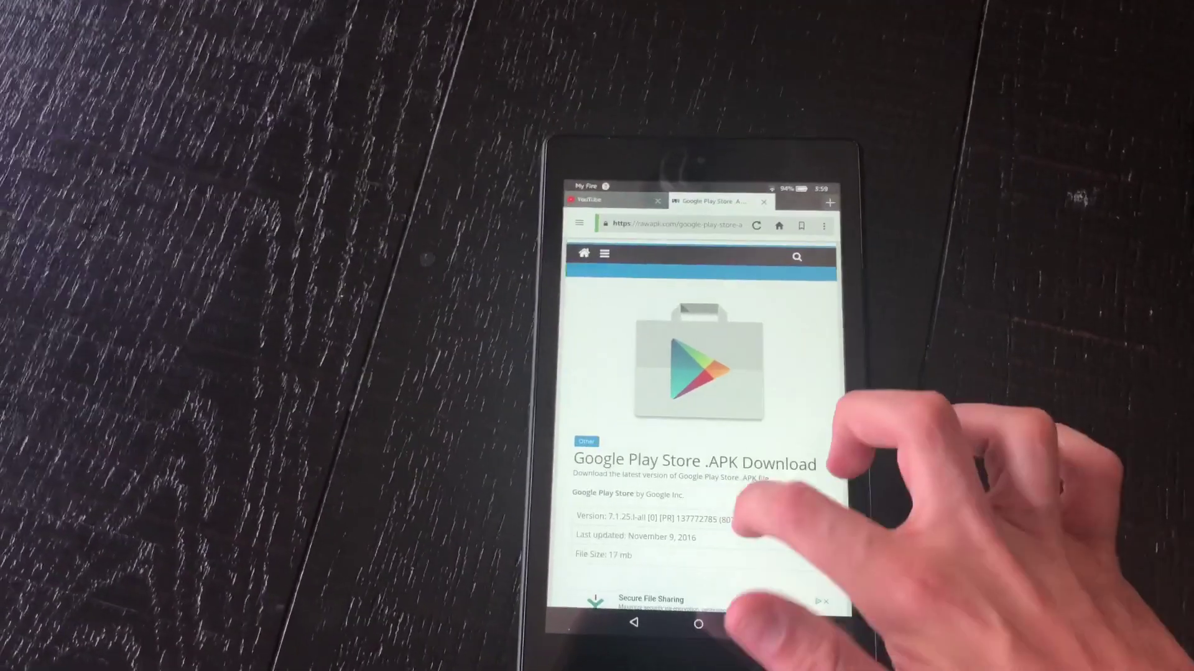
scroll(709, 420, "down", 5)
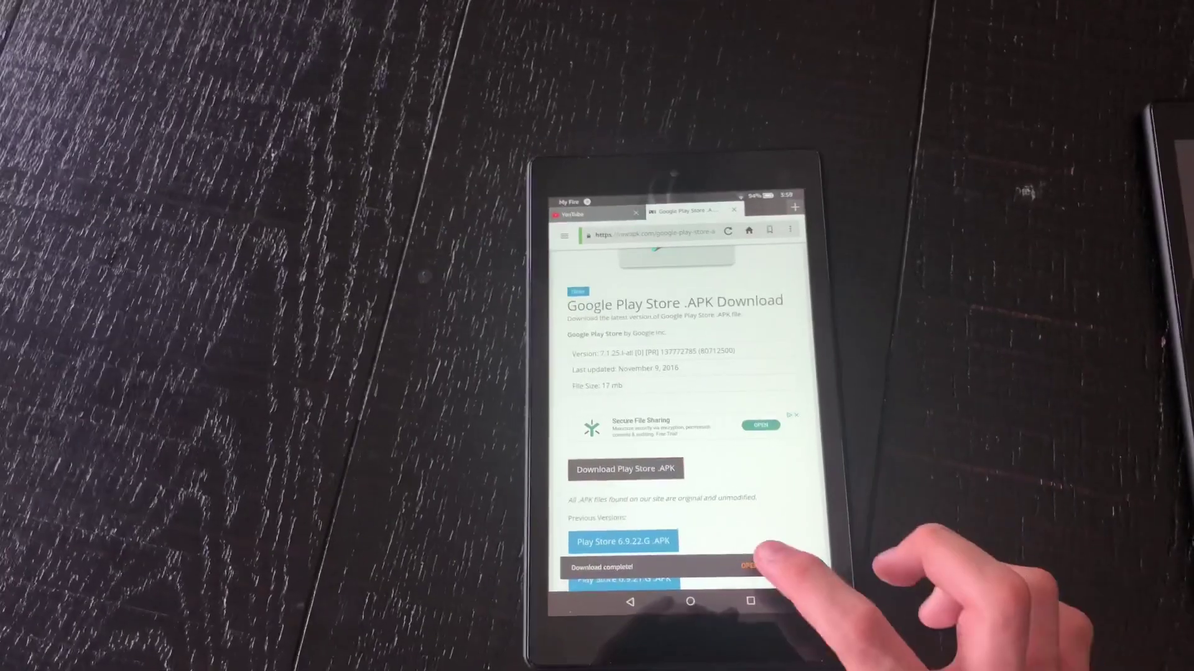
left_click(728, 590)
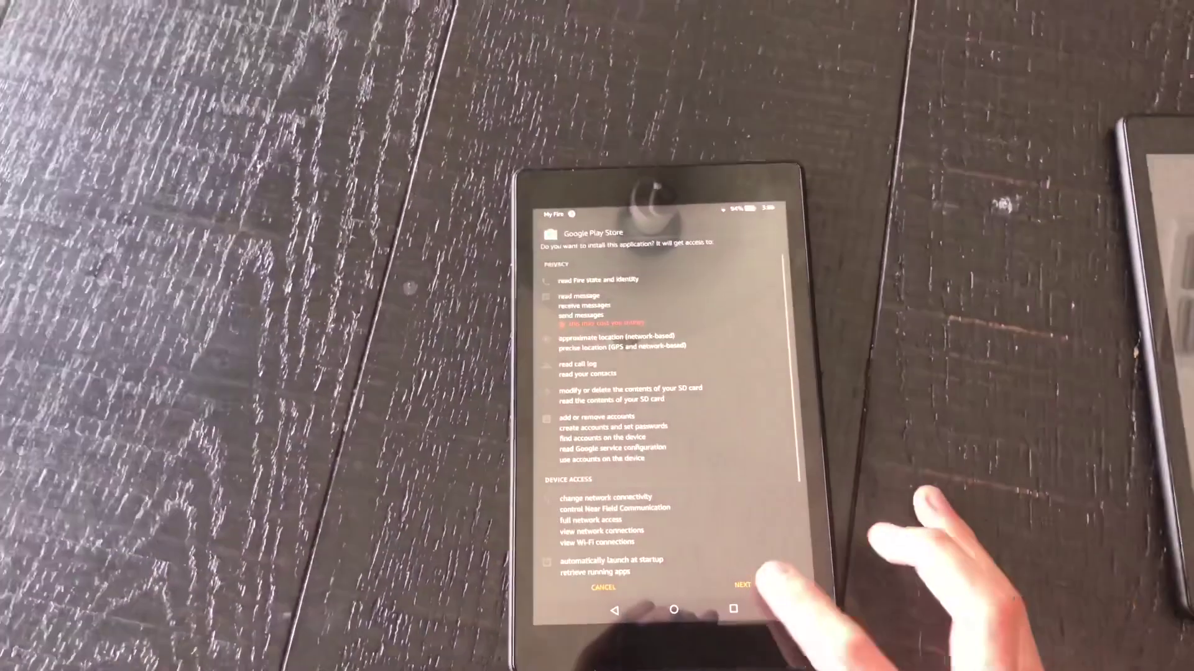
left_click(746, 579)
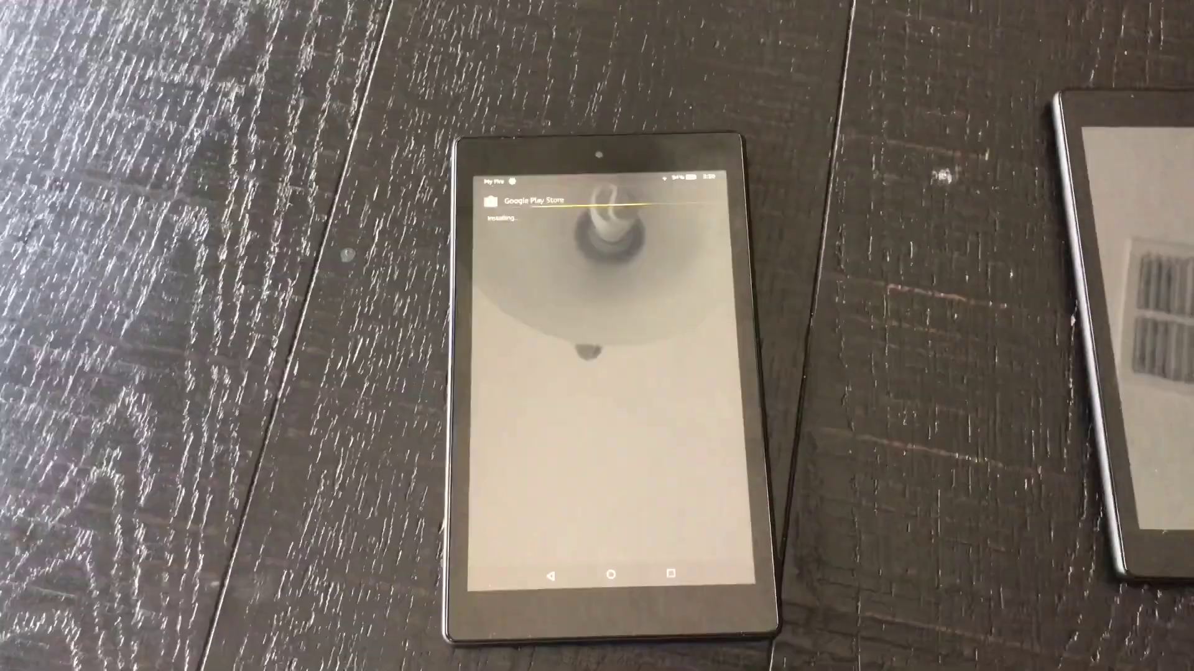
left_click(547, 575)
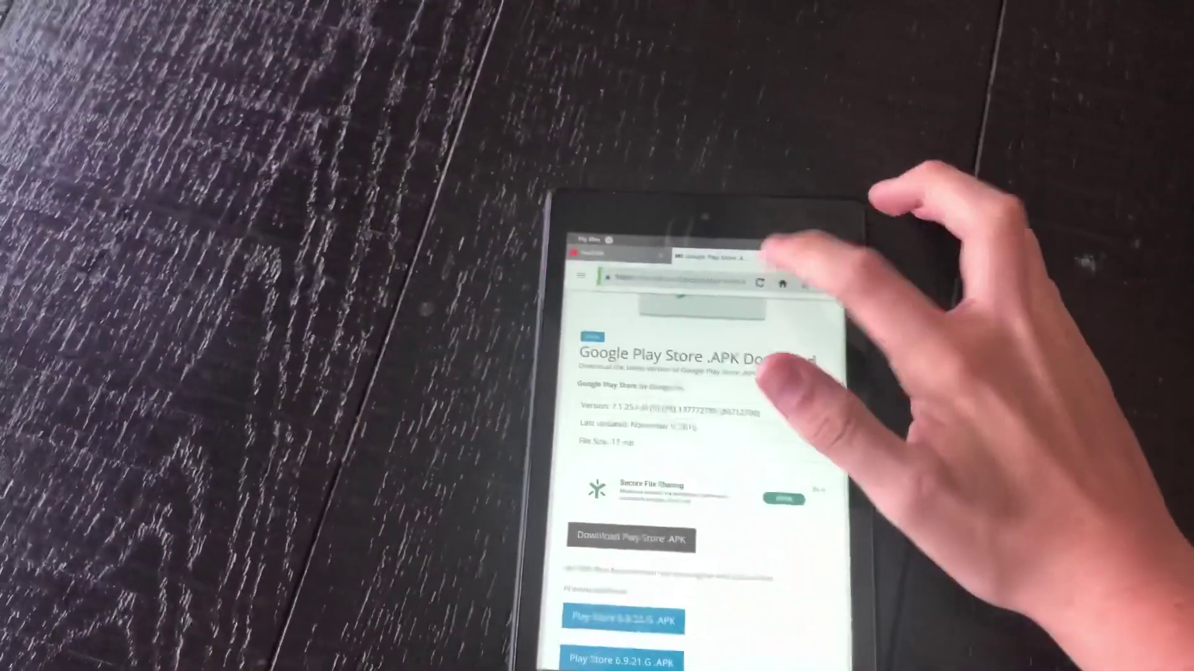
left_click(709, 216)
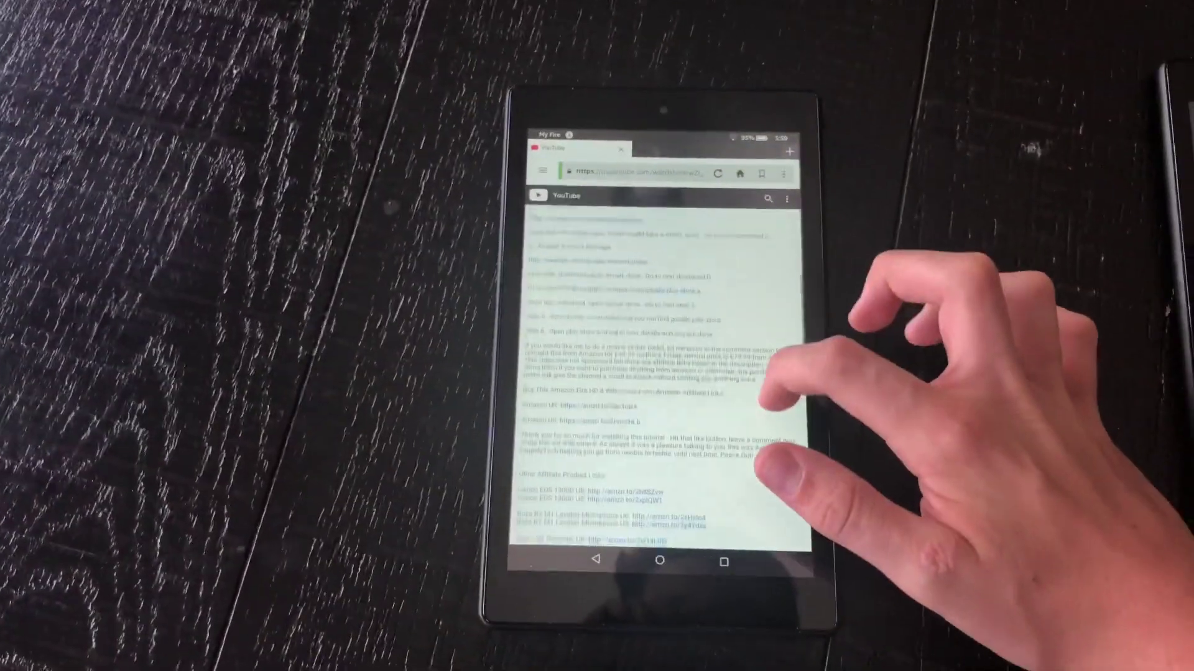
scroll(694, 421, "down", 3)
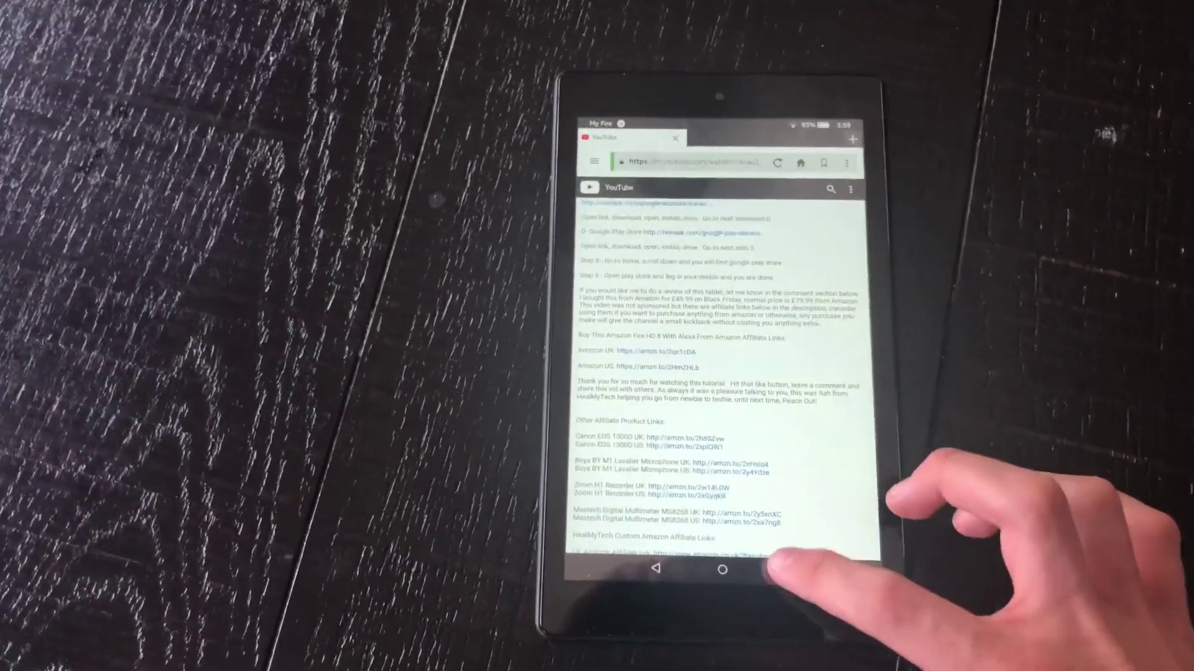
- Swipe away Silk Browser from Recents and launch the newly installed Play Store
left_click(778, 569)
left_click_drag(784, 373, 933, 374)
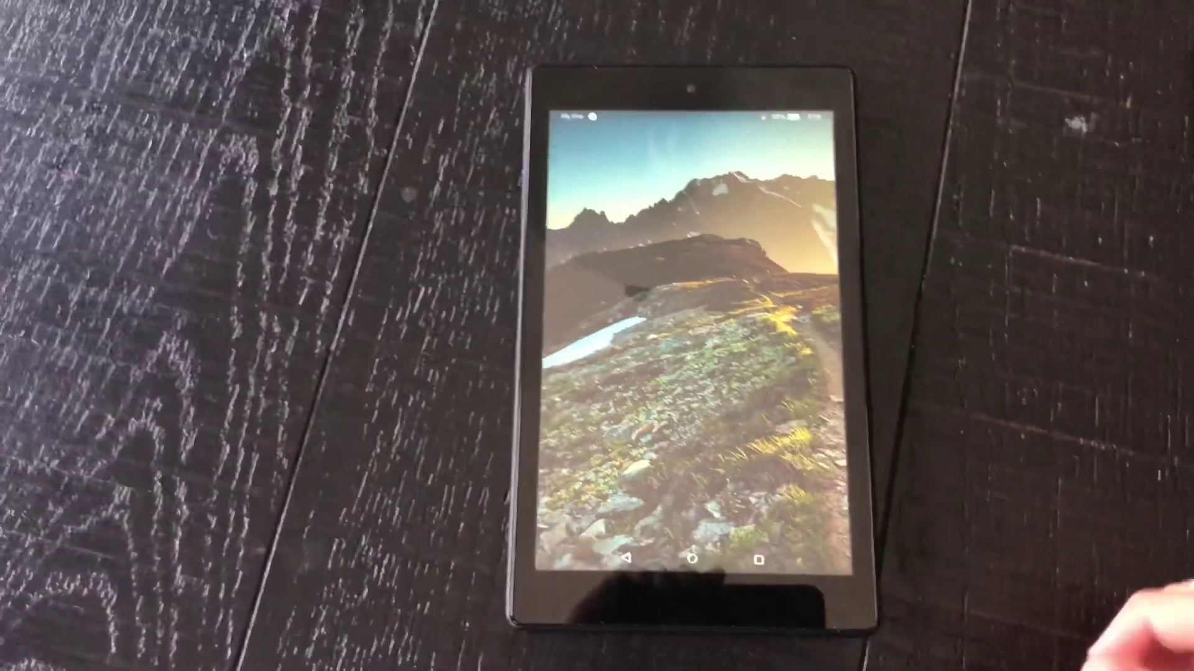
scroll(787, 392, "down", 5)
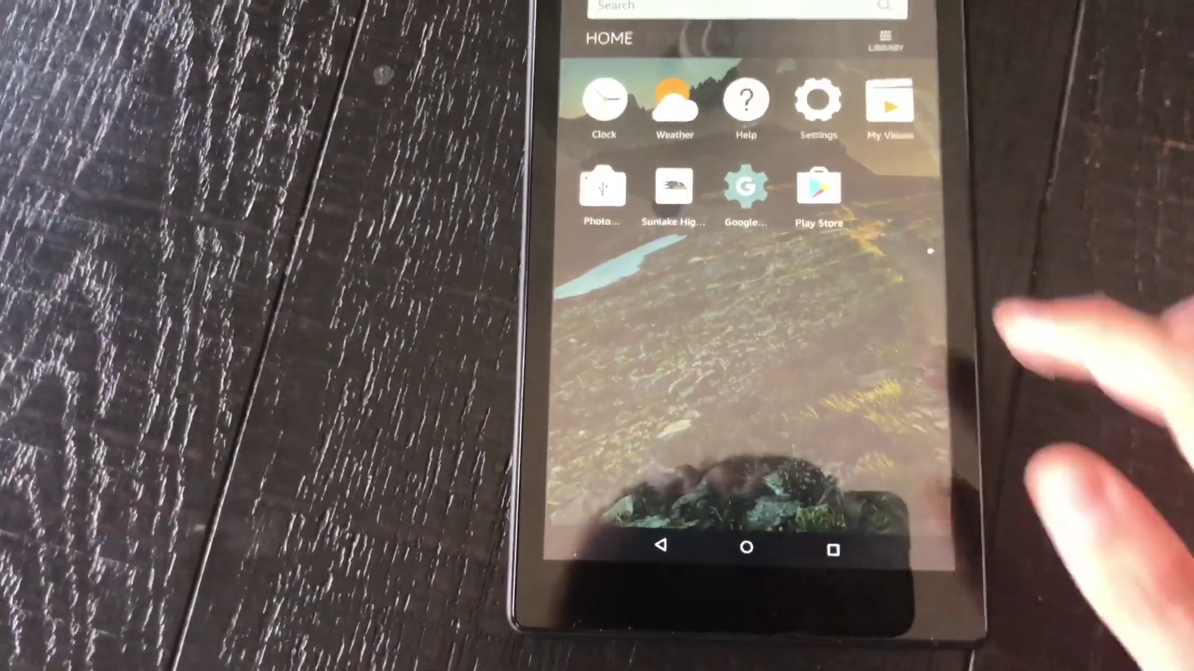
left_click(823, 103)
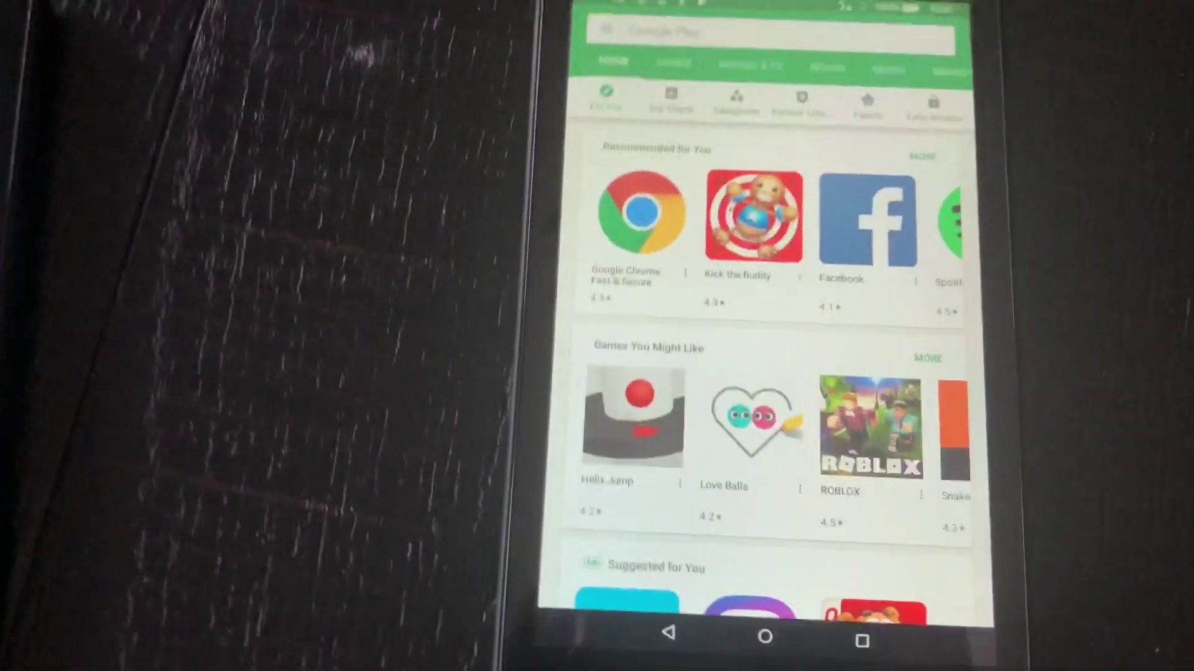
scroll(709, 374, "down", 5)
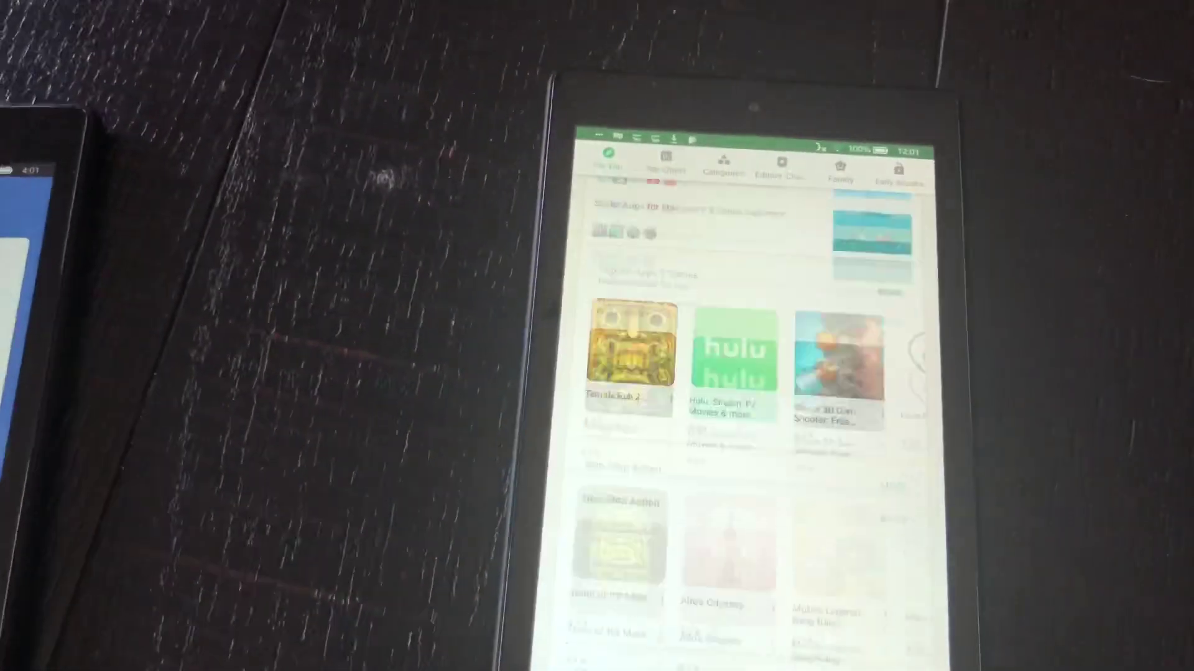